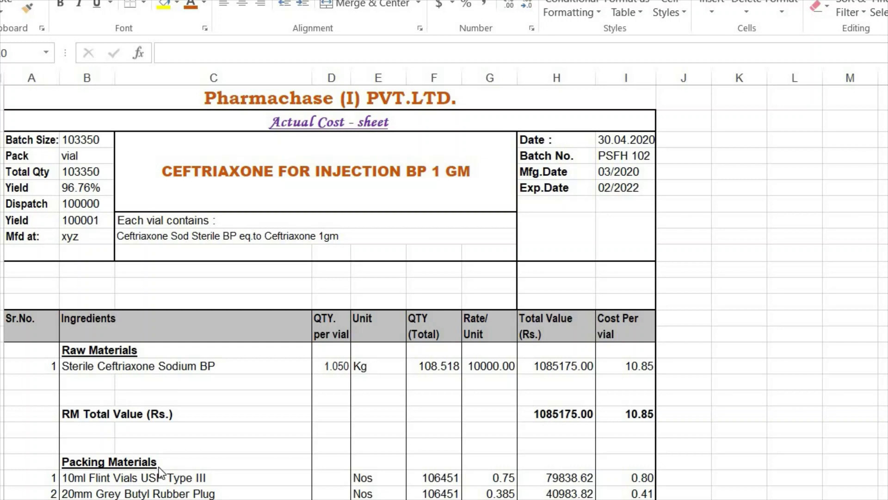
# Inspect the Sterile Ceftriaxone Sodium BP quantity and value formulas and the raw material cost-per-vial total
pyautogui.click(327, 366)
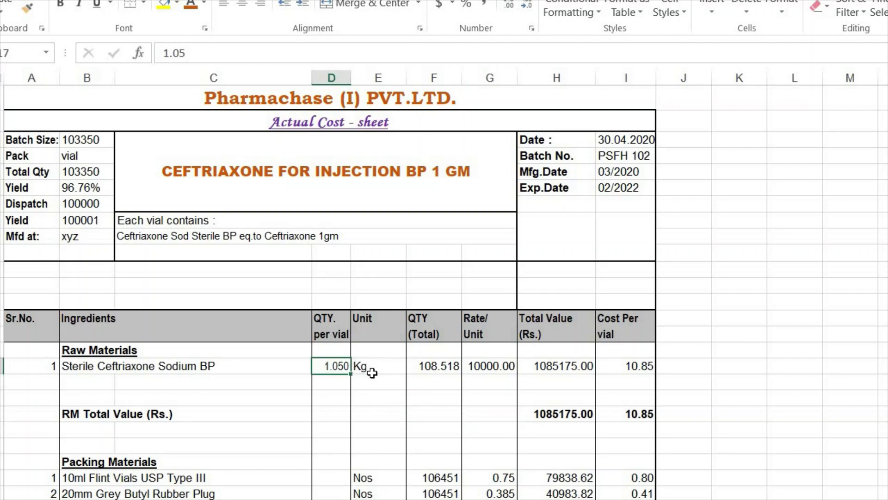
pyautogui.click(435, 366)
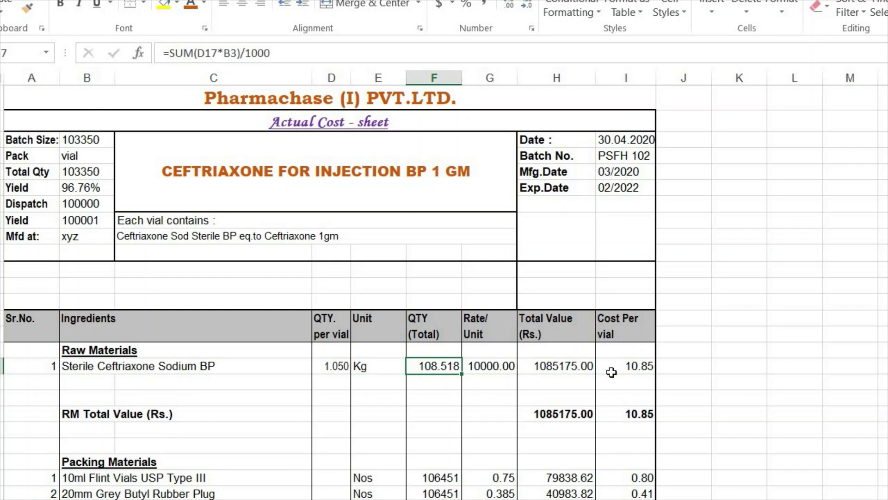
pyautogui.click(574, 372)
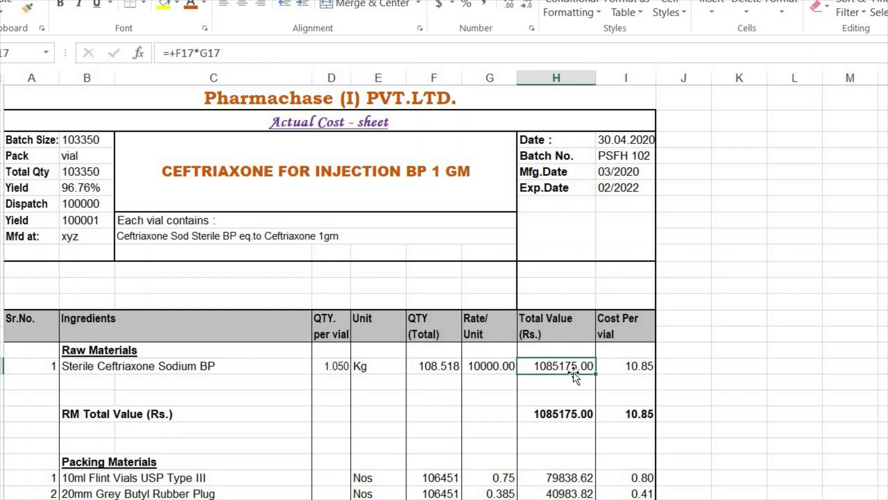
pyautogui.click(627, 415)
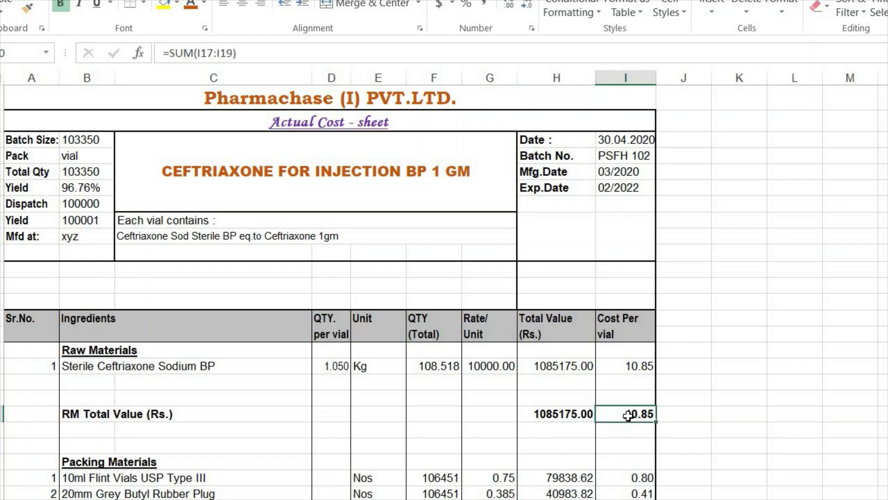
pyautogui.click(478, 424)
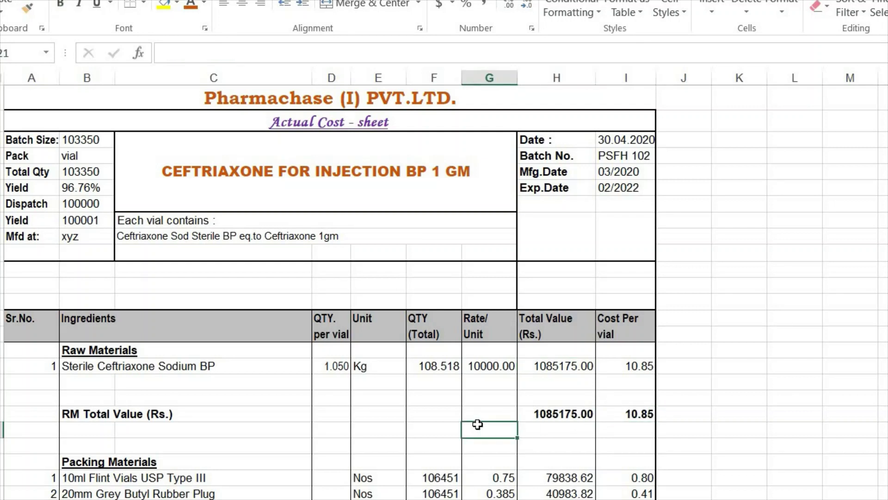
# Review the packing materials list and the per-vial cost summary through to the total cost per vial
pyautogui.scroll(-2, 478, 424)
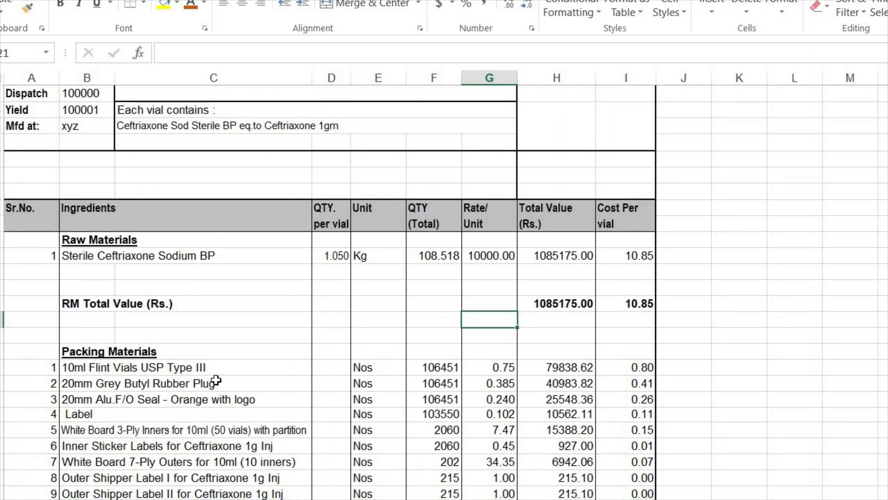
pyautogui.scroll(-1, 216, 380)
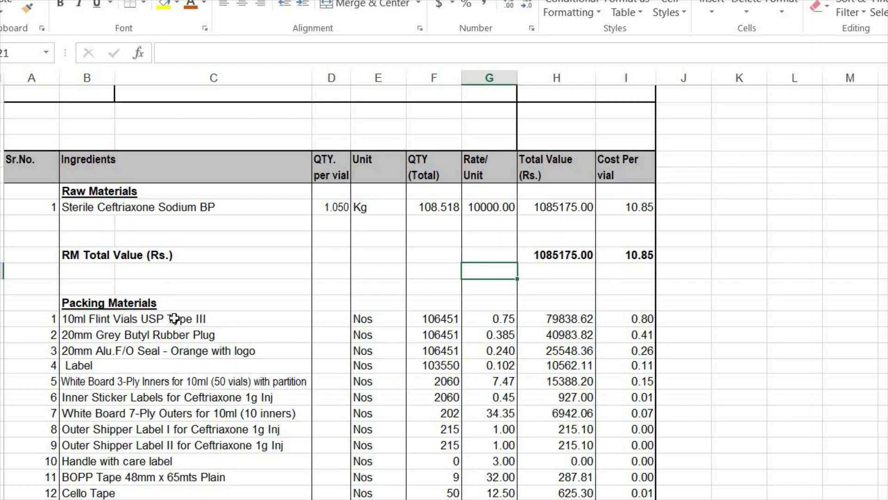
pyautogui.scroll(-1, 173, 324)
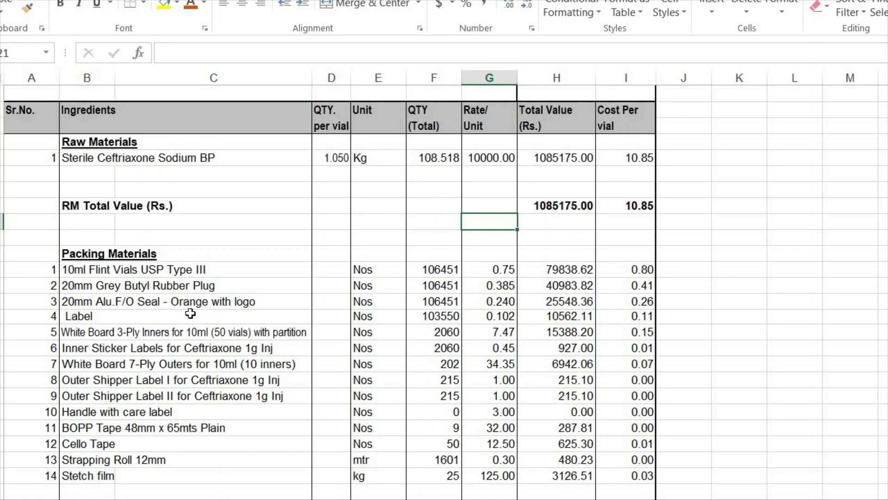
pyautogui.scroll(-1, 139, 335)
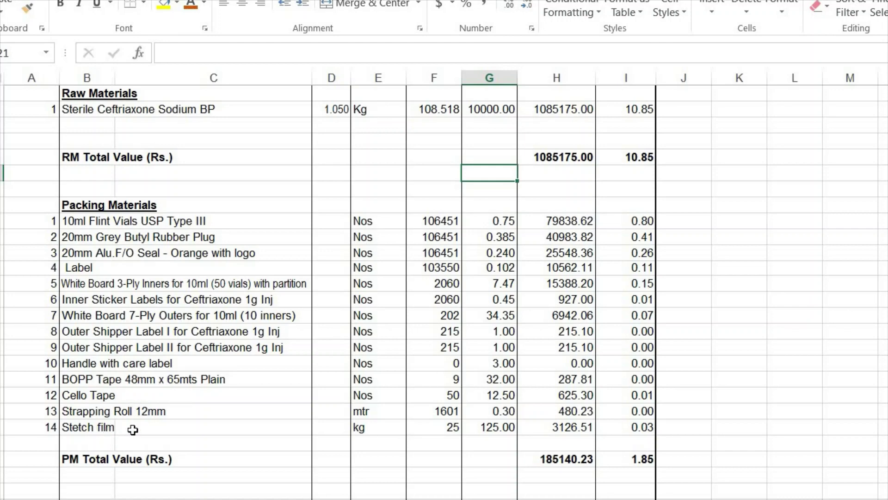
pyautogui.scroll(-2, 192, 419)
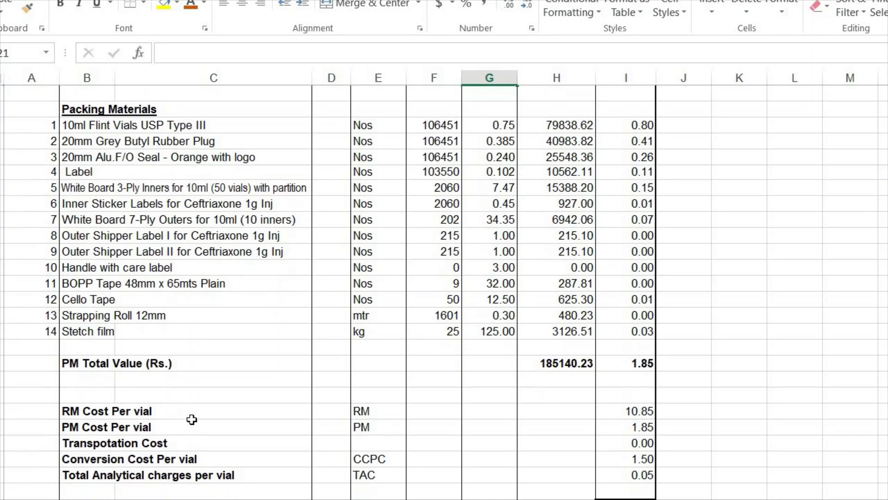
pyautogui.scroll(-2, 192, 418)
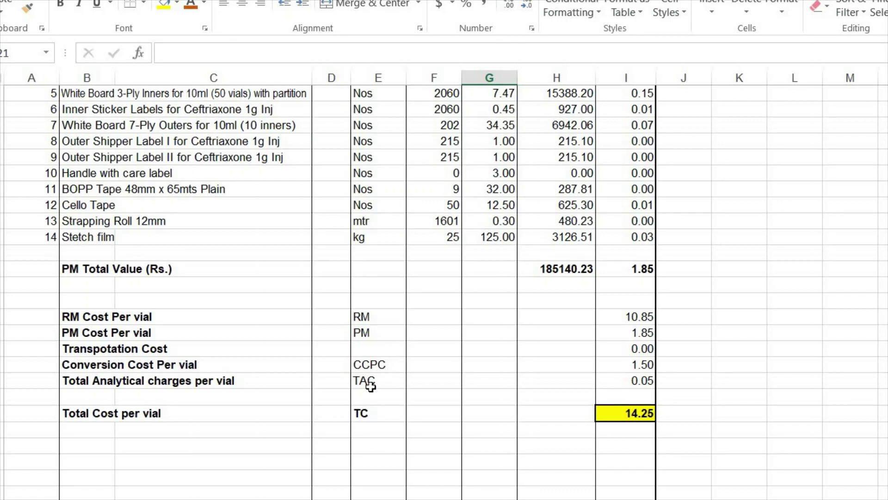
pyautogui.scroll(10, 371, 387)
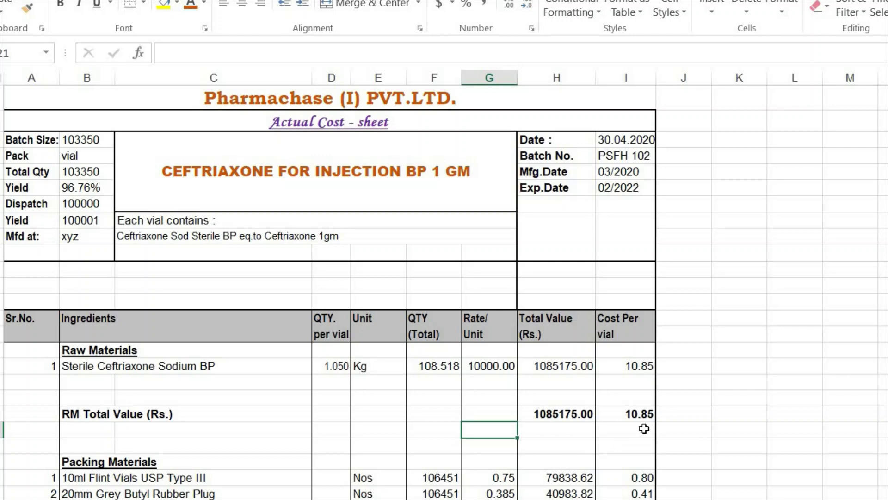
# Check how the 10ml Flint Vials total quantity is calculated from the quantity per vial and the batch size
pyautogui.scroll(-2, 644, 428)
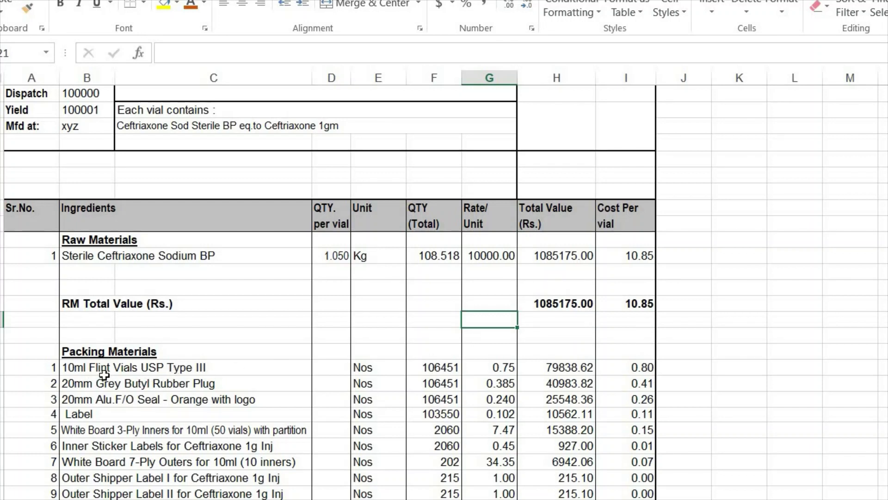
pyautogui.click(333, 370)
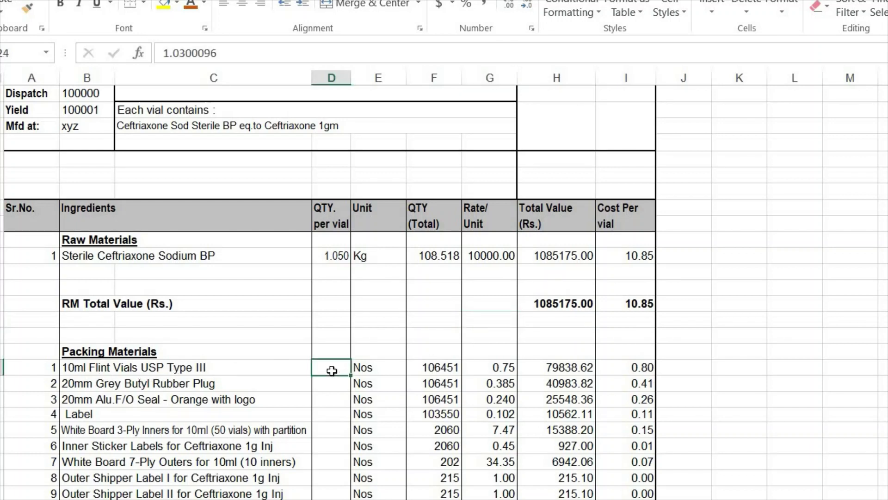
pyautogui.click(454, 370)
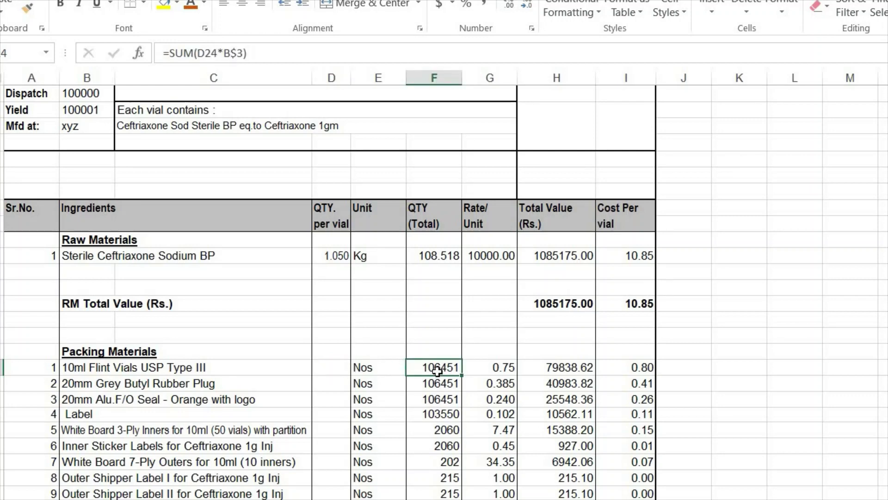
pyautogui.scroll(3, 435, 374)
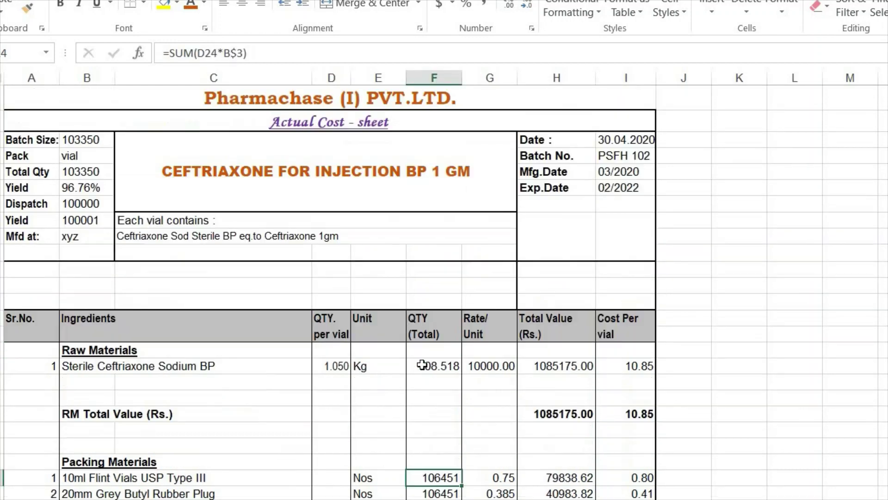
pyautogui.click(82, 140)
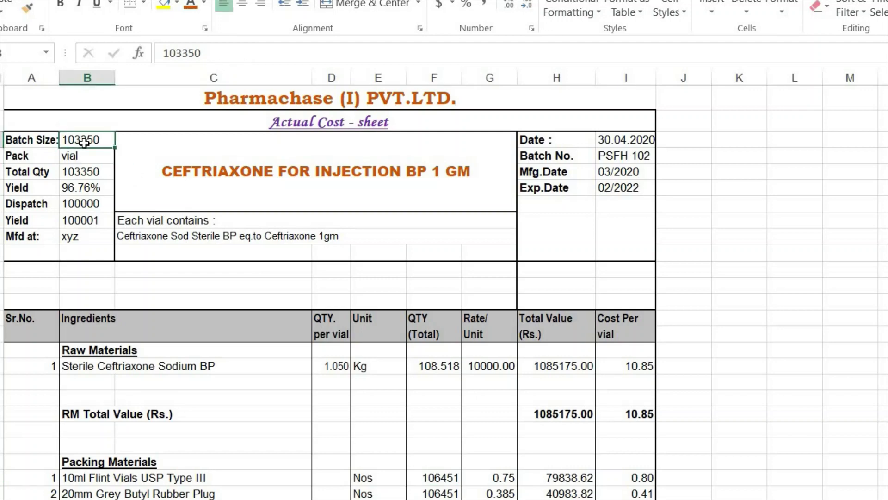
pyautogui.scroll(-5, 320, 352)
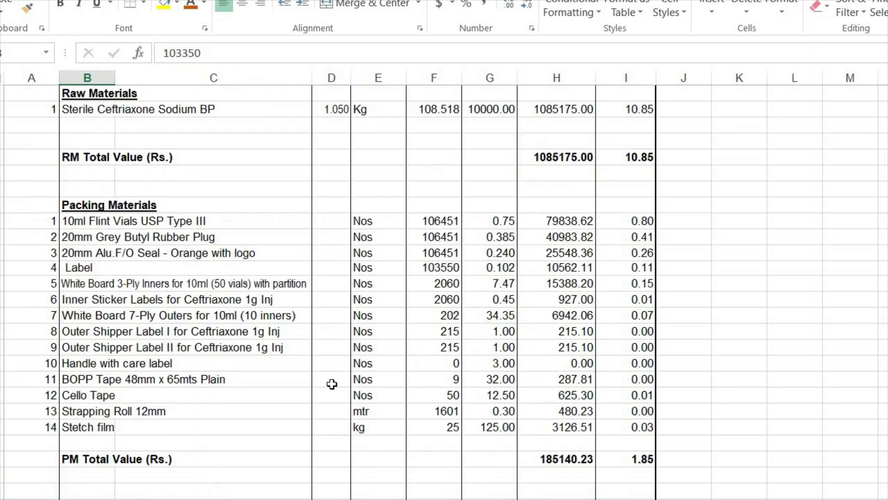
pyautogui.click(333, 221)
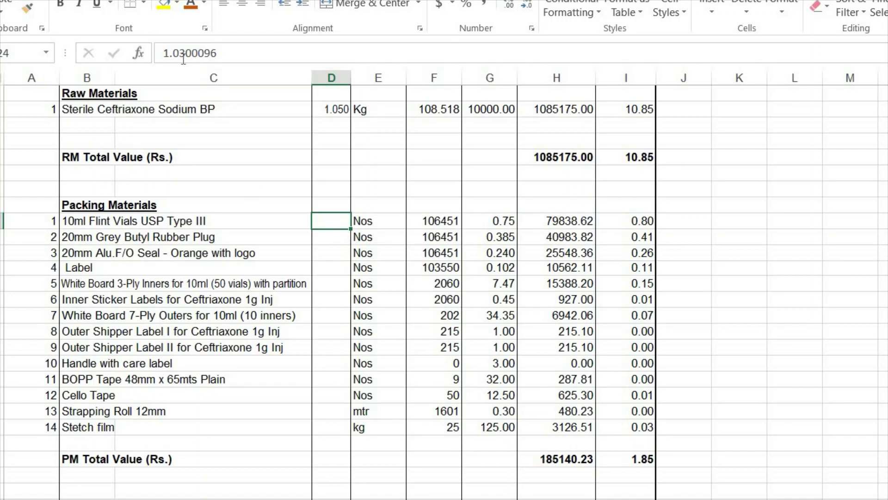
pyautogui.click(443, 223)
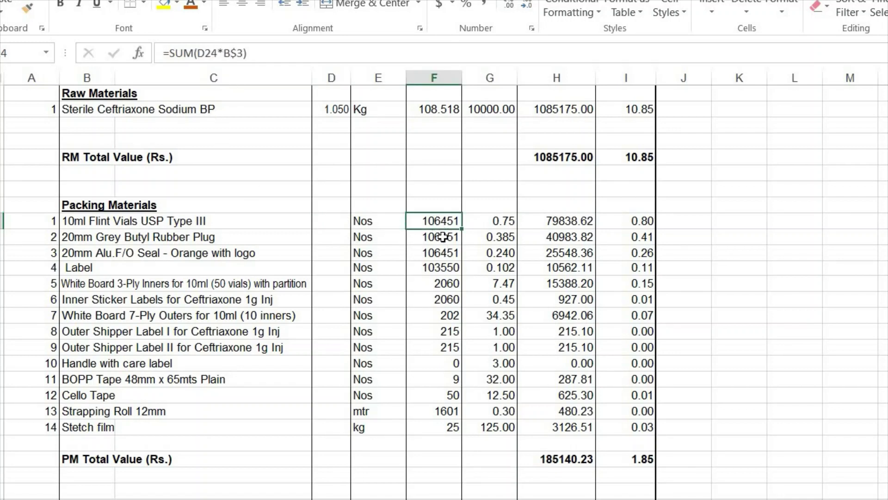
# Inspect the flint vials' rate and the cost-per-vial formulas for the vials, rubber plug and aluminium seal
pyautogui.click(501, 226)
pyautogui.click(641, 227)
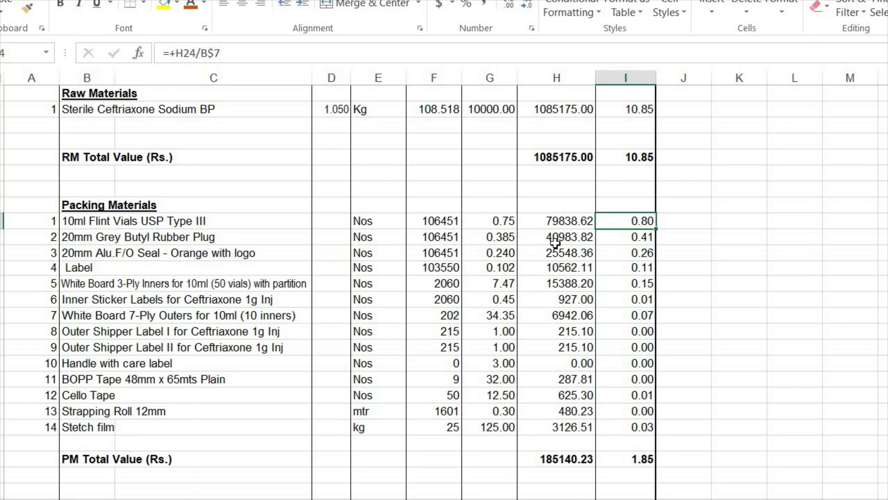
pyautogui.click(628, 238)
pyautogui.click(635, 254)
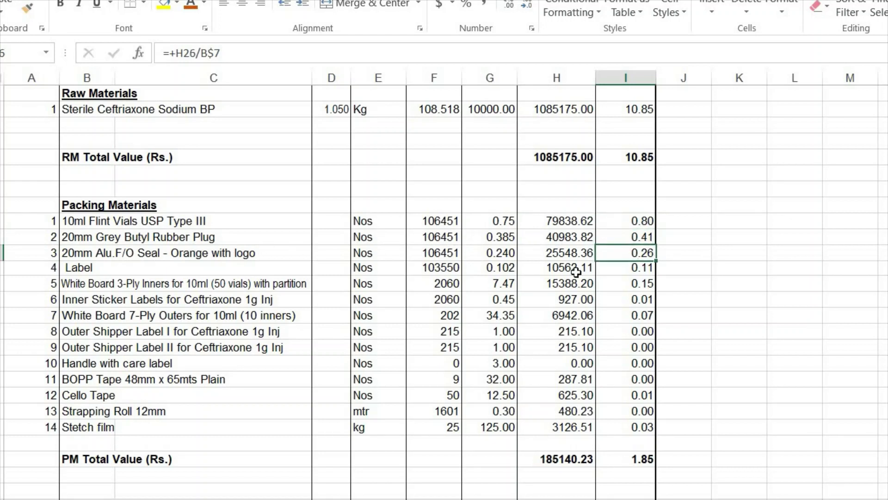
# Examine the Label item's total quantity, rate, total value and cost per vial
pyautogui.click(101, 269)
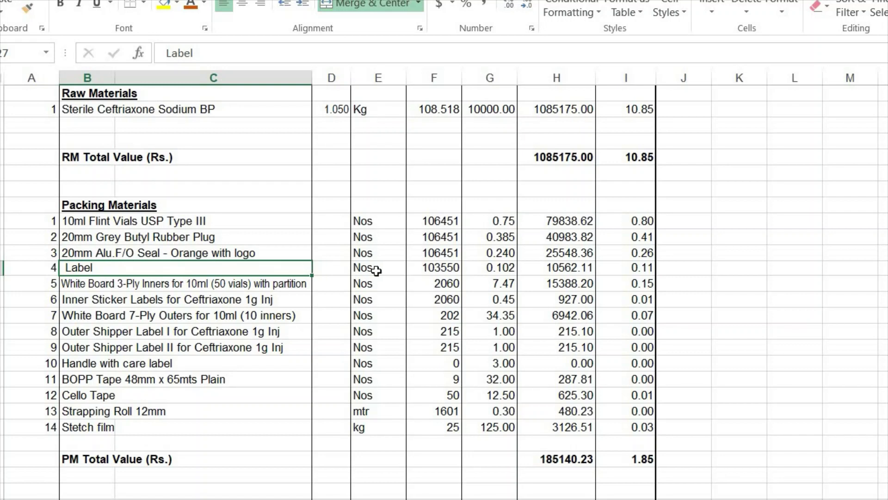
pyautogui.click(450, 270)
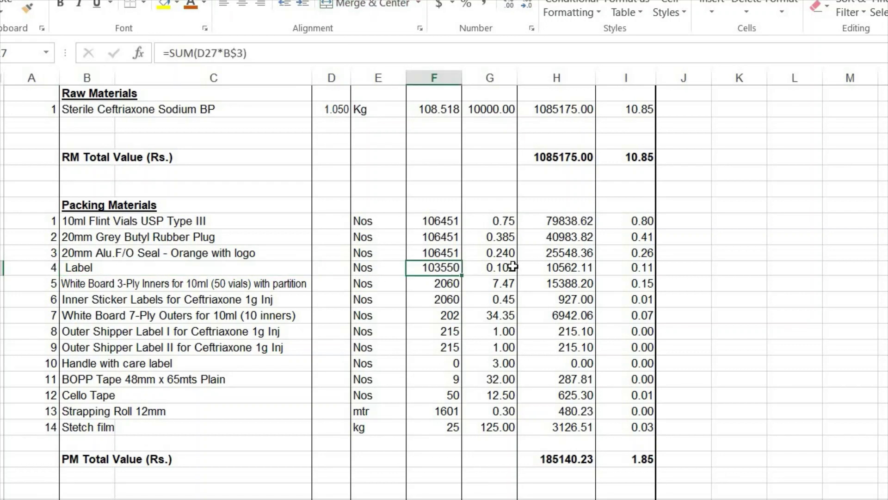
pyautogui.click(511, 268)
pyautogui.click(558, 268)
pyautogui.click(627, 269)
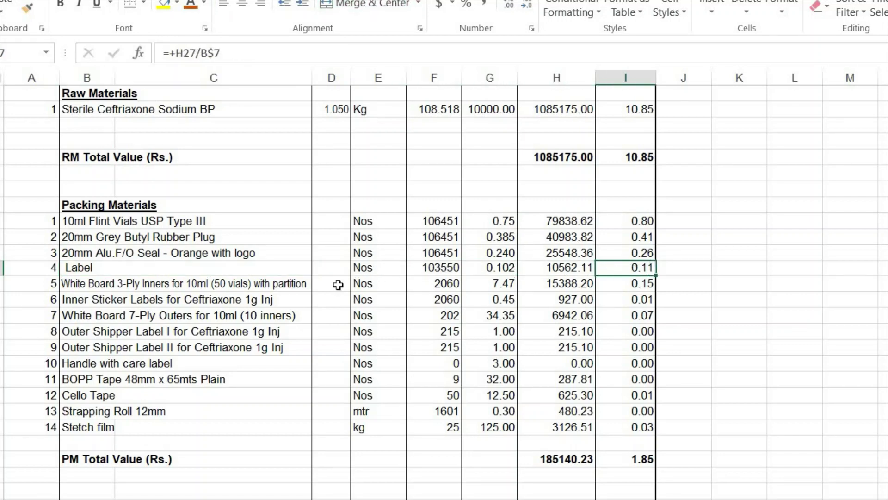
# Set the unit rate of the White Board 3-Ply Inners for 10ml (50 vials) with partition to 14
pyautogui.click(92, 284)
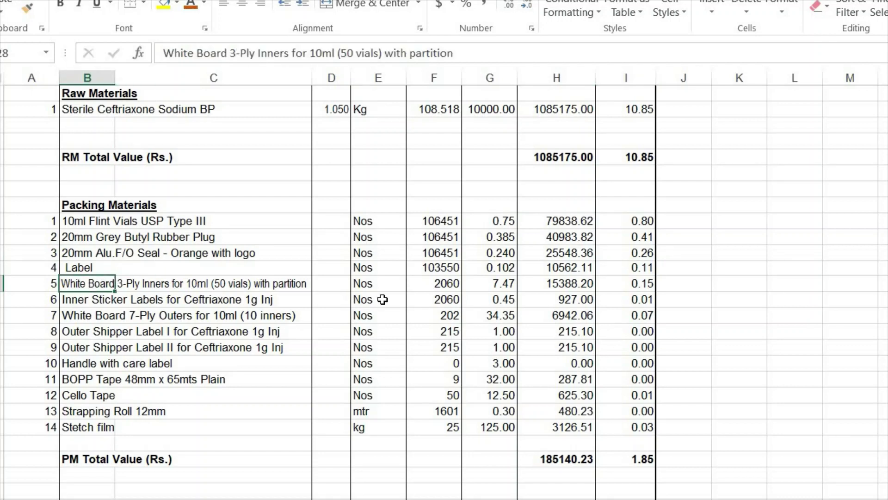
pyautogui.click(451, 286)
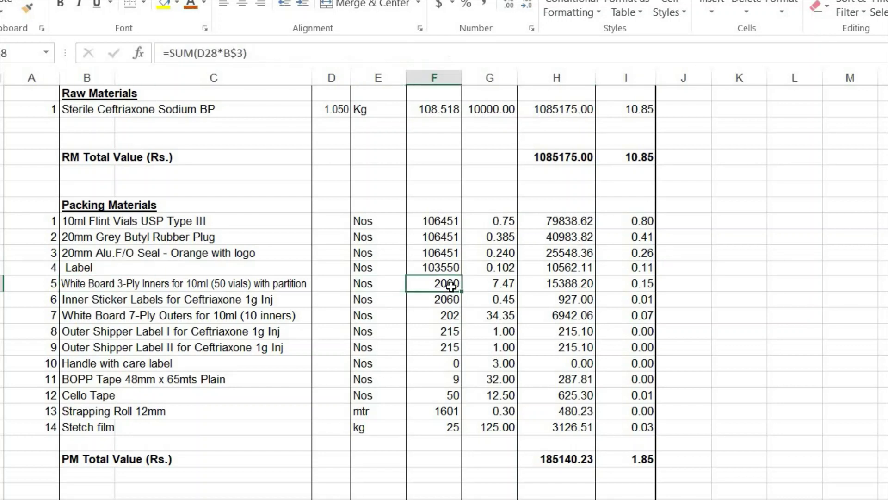
pyautogui.click(483, 287)
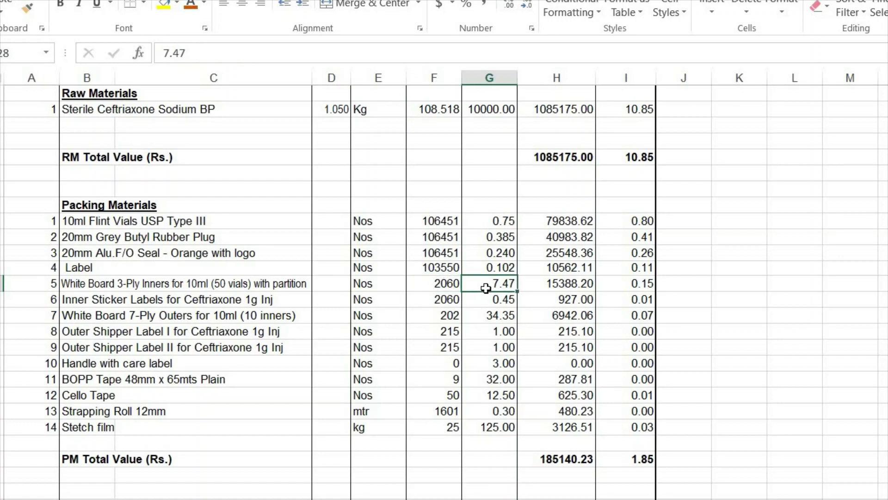
pyautogui.press('BackSpace')
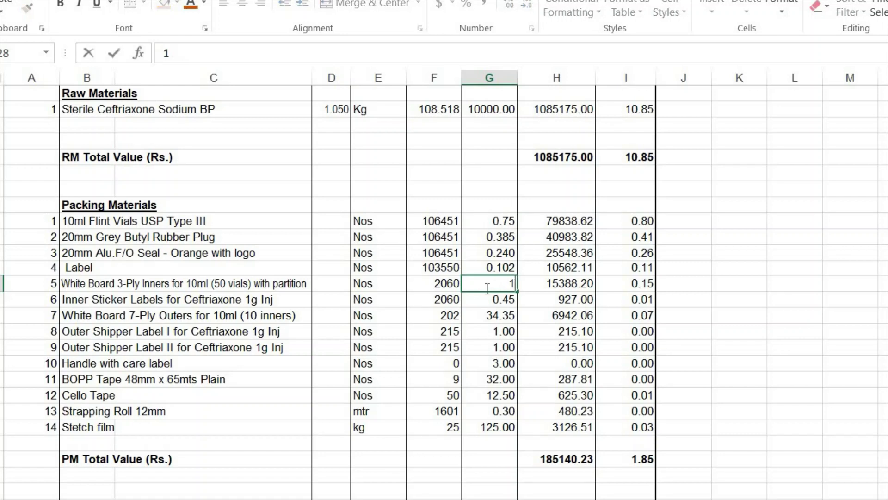
pyautogui.write('14')
pyautogui.press('Return')
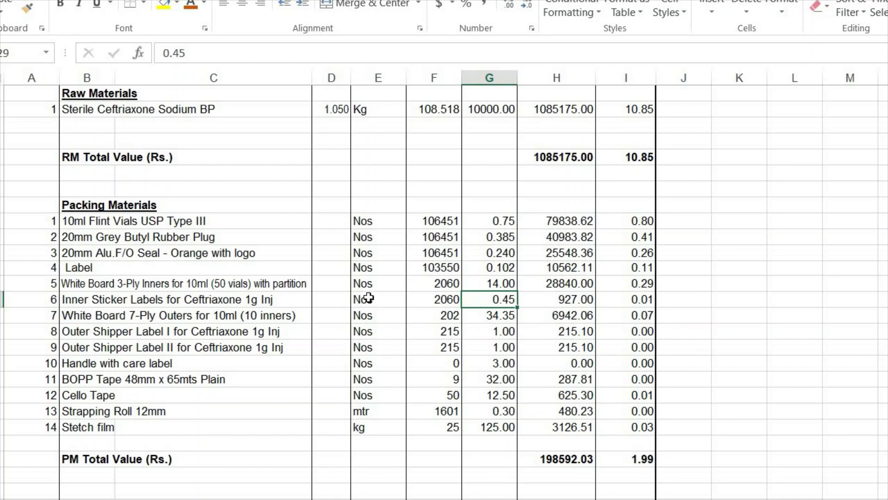
# Examine the total quantity, rate and cost per vial of the Inner Sticker Labels for Ceftriaxone 1g Inj
pyautogui.click(446, 299)
pyautogui.click(502, 300)
pyautogui.click(648, 301)
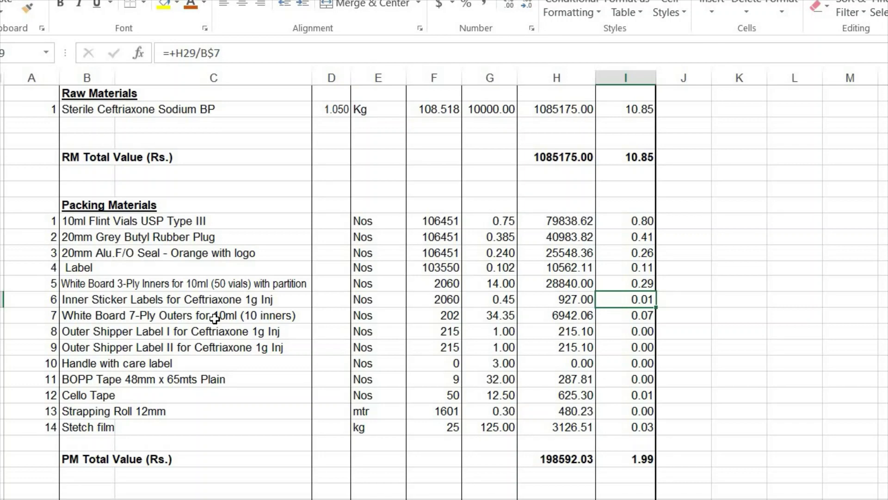
# Check the packing material total per vial and the cost summary, and return to the cost sheet's header
pyautogui.scroll(-2, 537, 377)
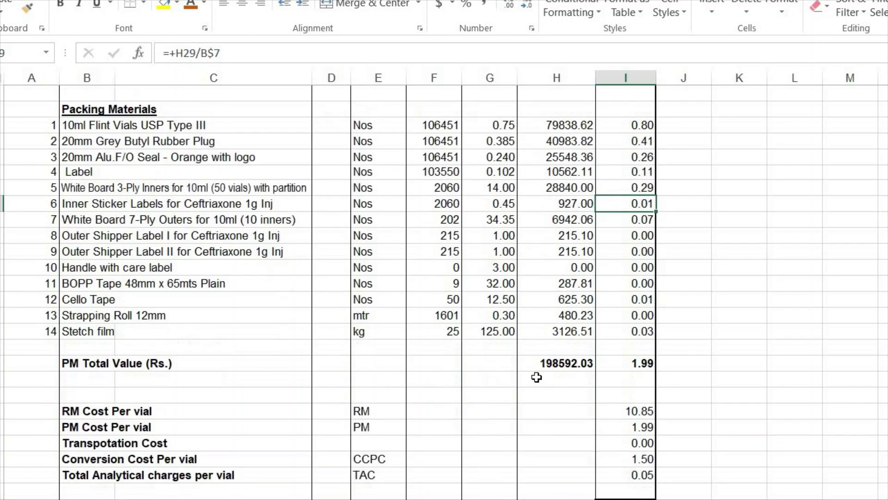
pyautogui.click(644, 363)
pyautogui.scroll(-1, 643, 363)
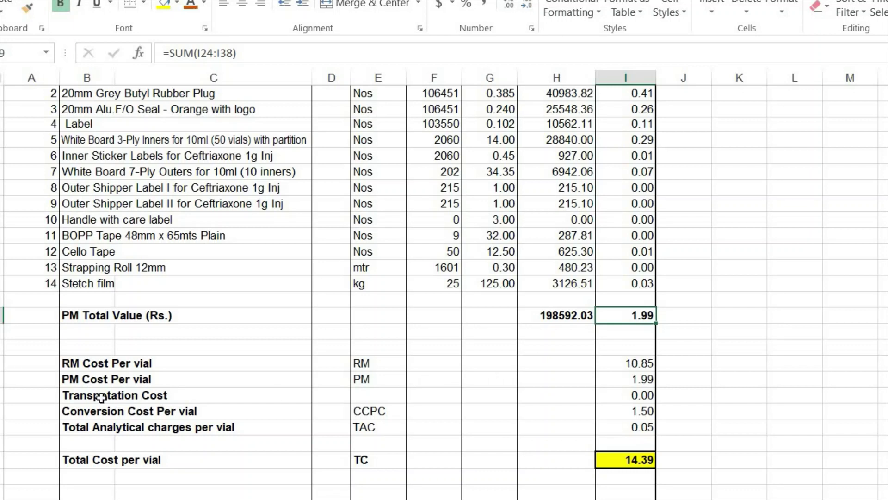
pyautogui.scroll(1, 262, 380)
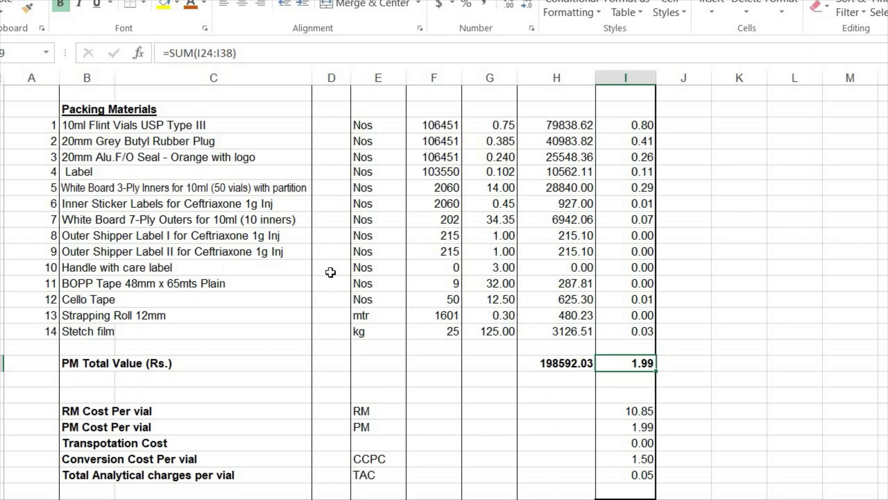
pyautogui.scroll(2, 398, 293)
pyautogui.scroll(-2, 398, 293)
pyautogui.scroll(7, 398, 294)
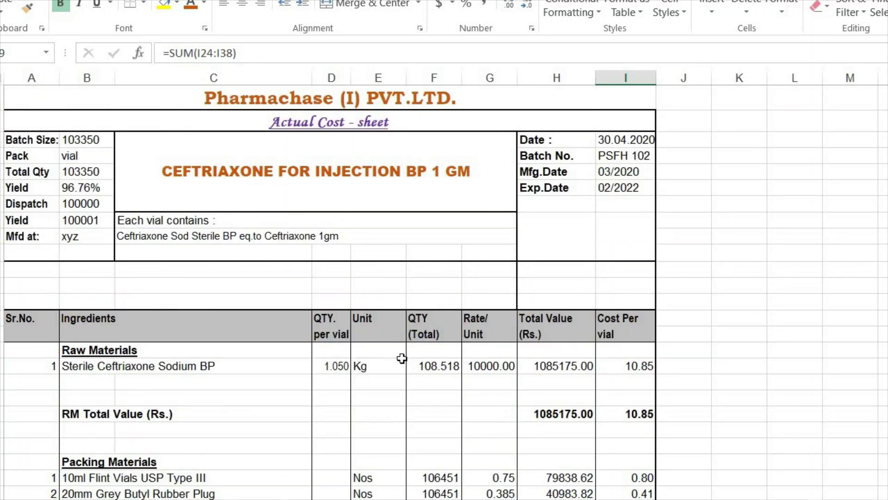
# Review the raw material, packing material and per-vial cost summary sections down to the total cost, and return to the sheet's header
pyautogui.scroll(-6, 401, 358)
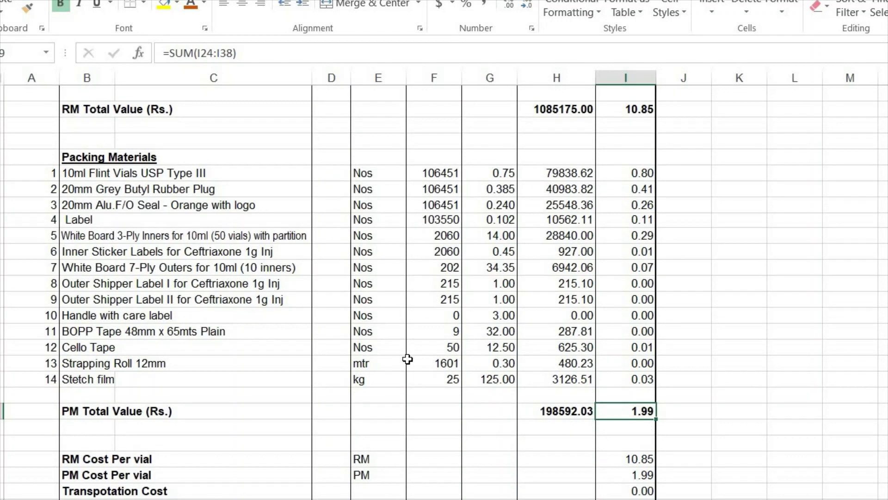
pyautogui.scroll(-3, 407, 359)
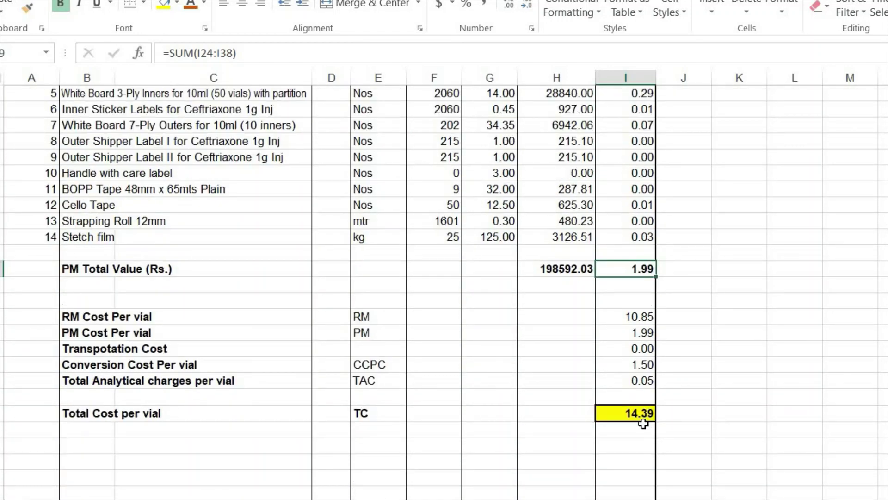
pyautogui.scroll(-2, 655, 422)
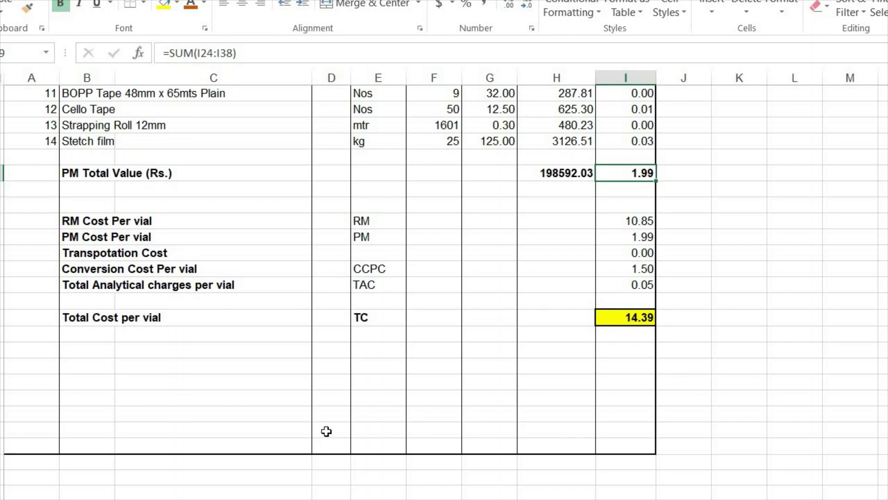
pyautogui.scroll(-4, 434, 389)
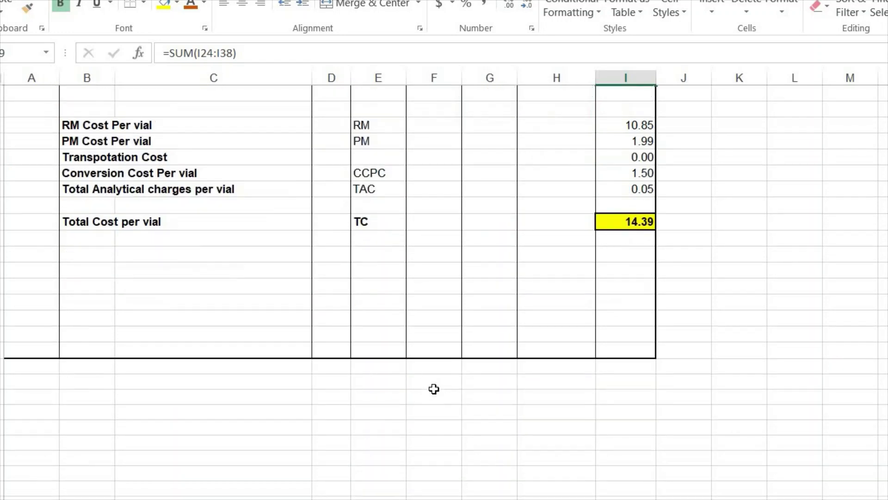
pyautogui.scroll(8, 434, 389)
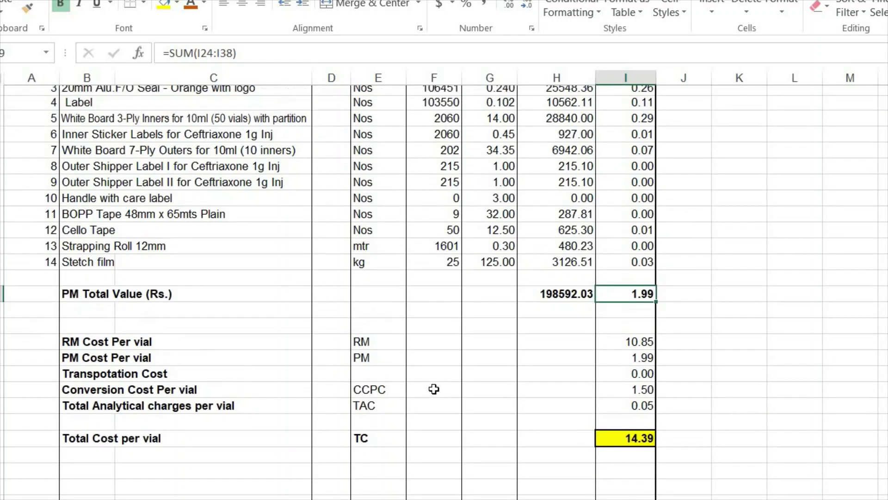
pyautogui.scroll(3, 434, 388)
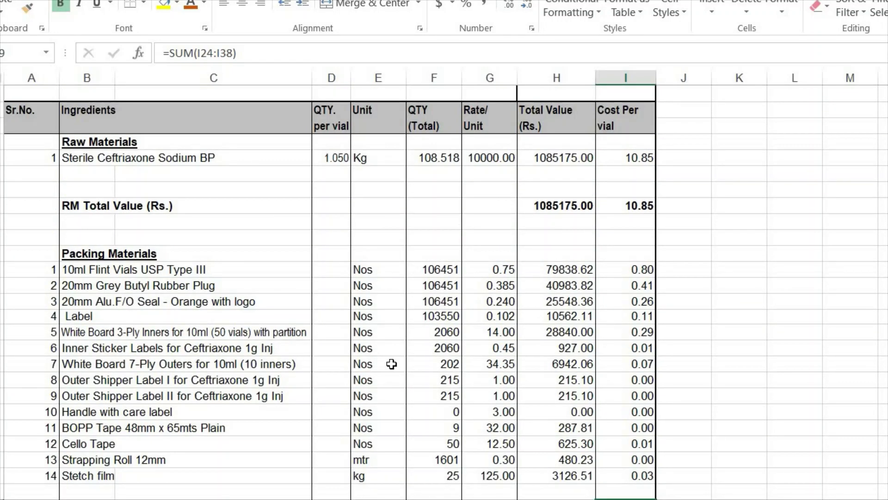
pyautogui.scroll(4, 367, 321)
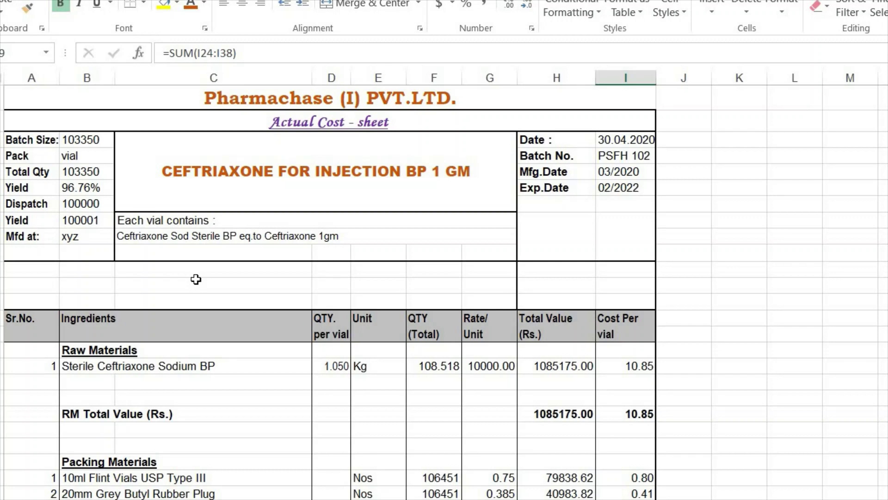
# Set the unit rate of Sterile Ceftriaxone Sodium BP to 8000 and check the recalculated raw material cost per vial
pyautogui.scroll(-2, 195, 279)
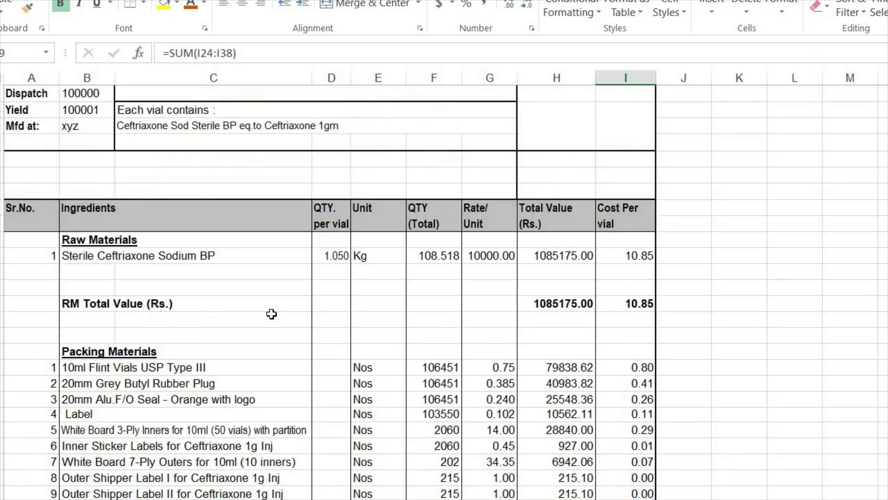
pyautogui.click(490, 257)
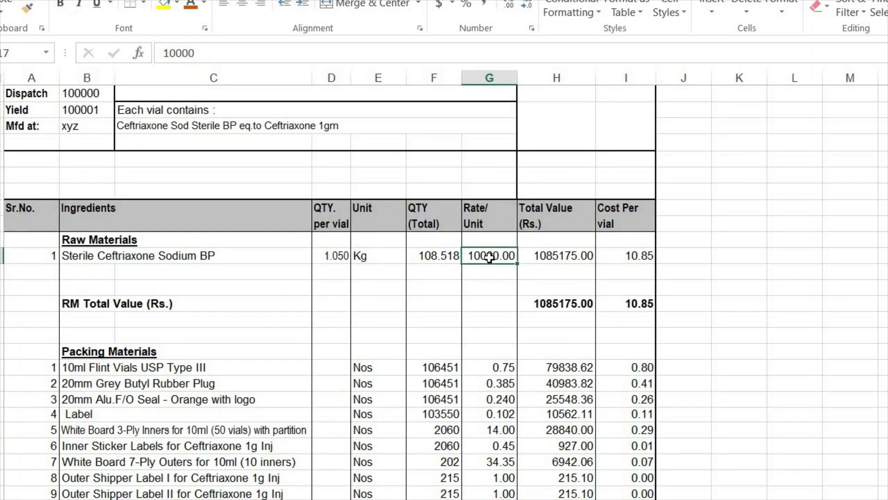
pyautogui.write('8000')
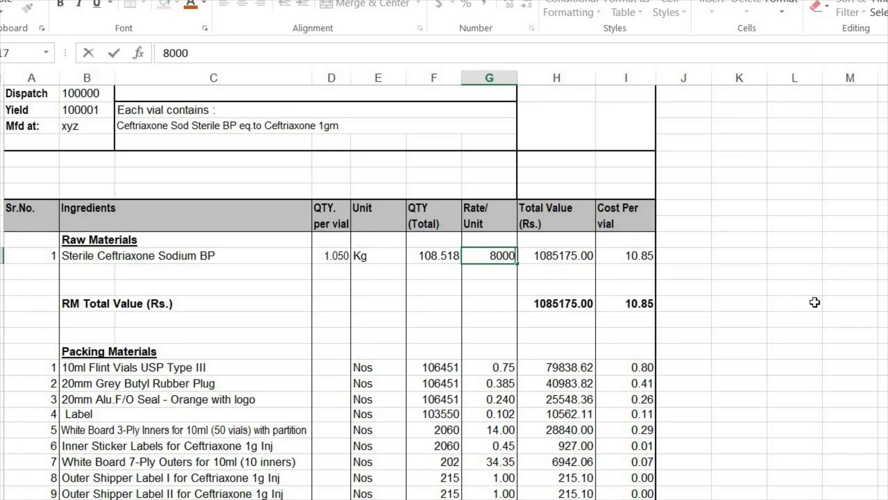
pyautogui.click(787, 308)
pyautogui.scroll(-8, 651, 328)
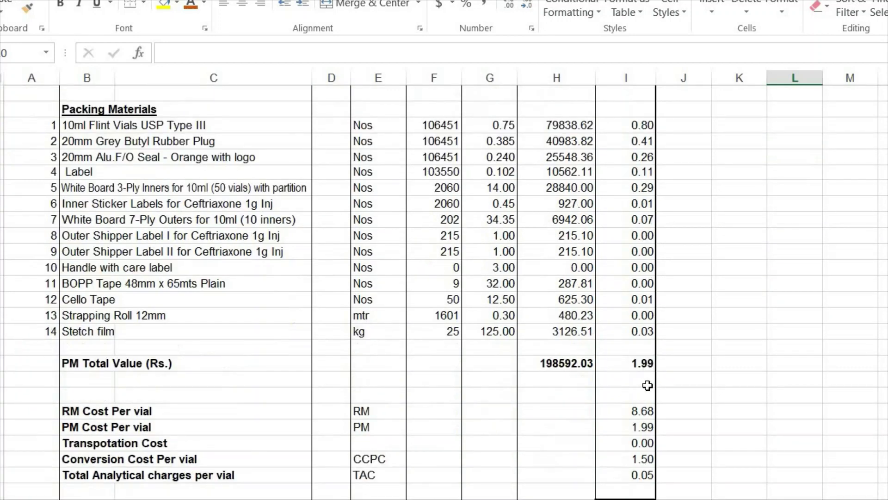
pyautogui.scroll(7, 631, 377)
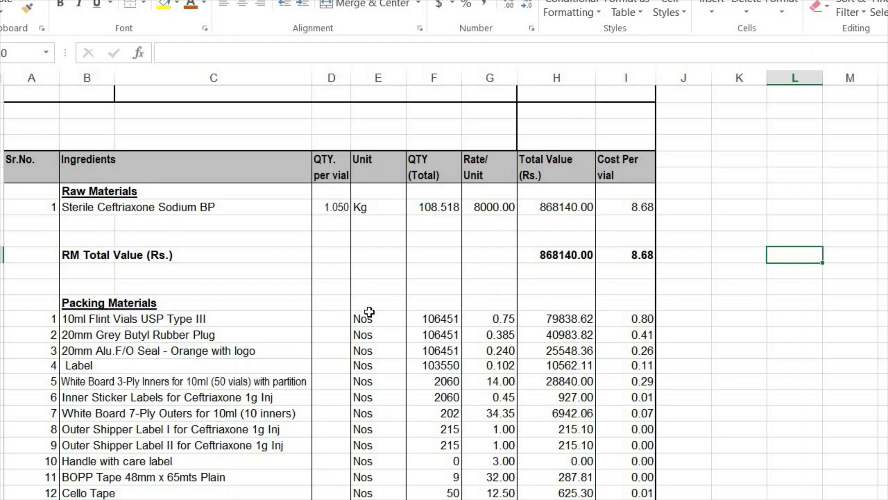
# Set the unit rate of the 10ml Flint Vials USP Type III to 0.60 in the packing materials
pyautogui.scroll(-2, 458, 315)
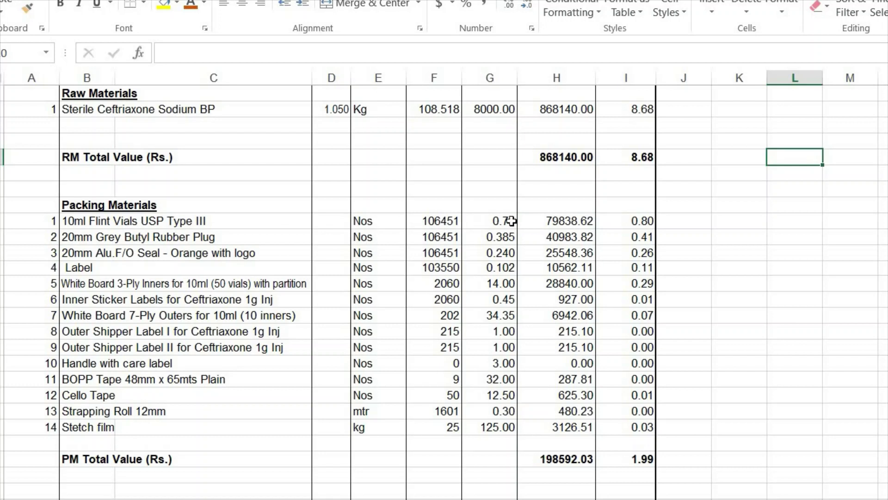
pyautogui.click(498, 222)
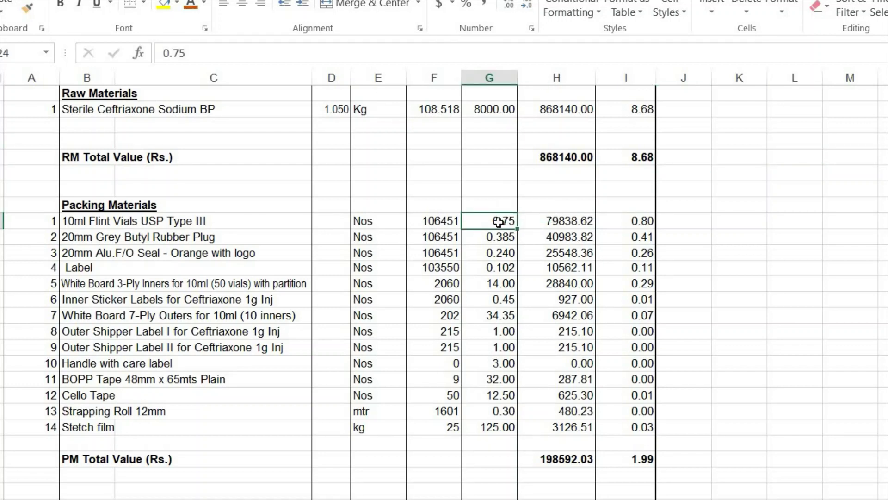
pyautogui.write('6')
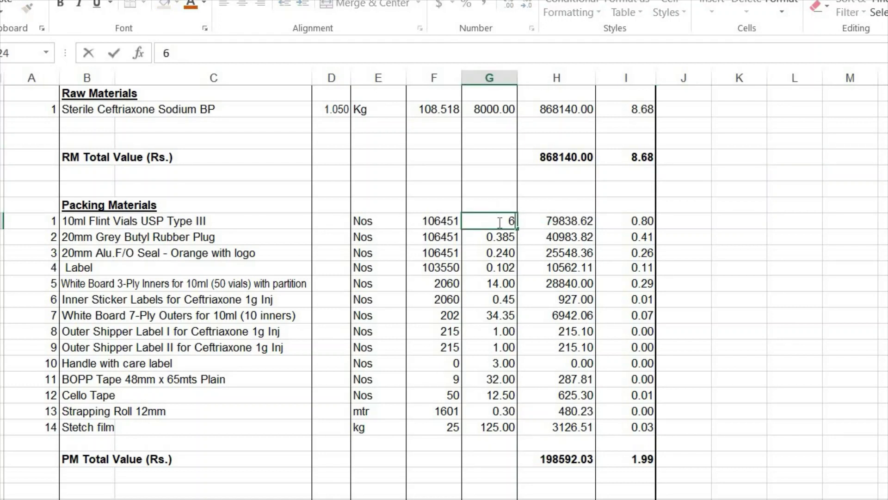
pyautogui.press('BackSpace')
pyautogui.write('.60')
pyautogui.click(705, 270)
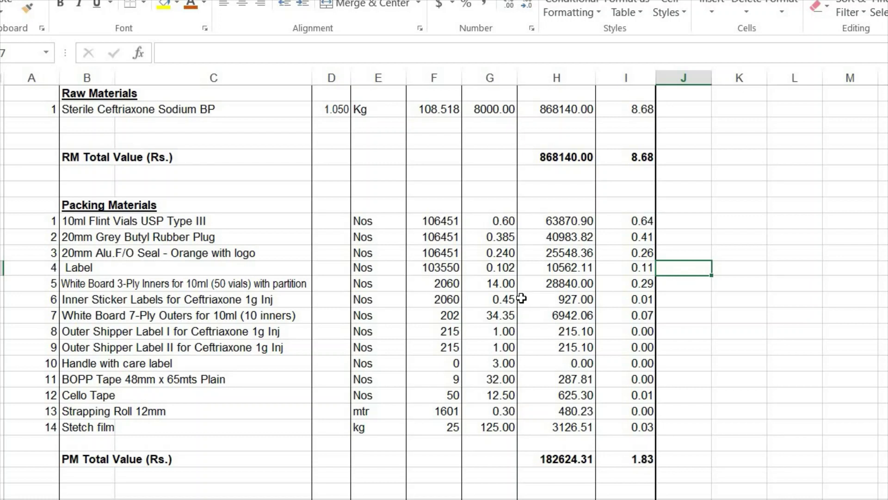
# Set the unit rate of the 10ml Flint Vials USP Type III back to 0.75
pyautogui.click(508, 222)
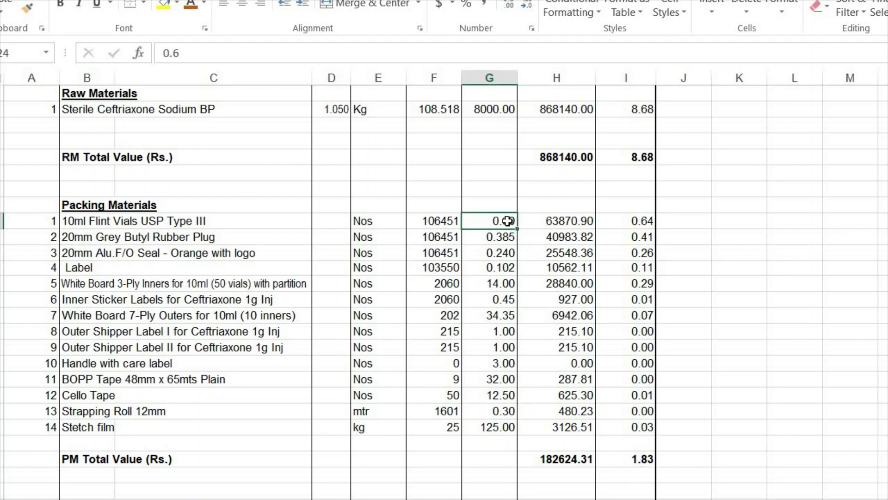
pyautogui.write('.75')
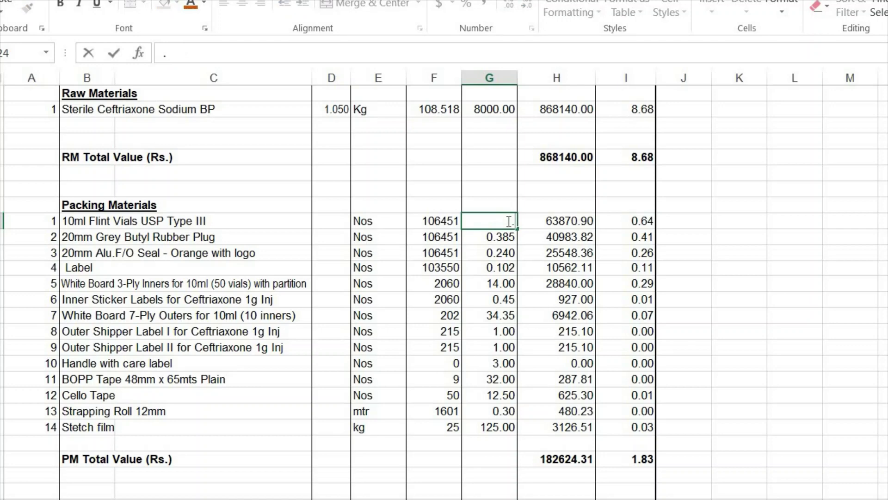
pyautogui.click(779, 377)
# Select the unit rate of Sterile Ceftriaxone Sodium BP in the raw materials
pyautogui.scroll(2, 585, 350)
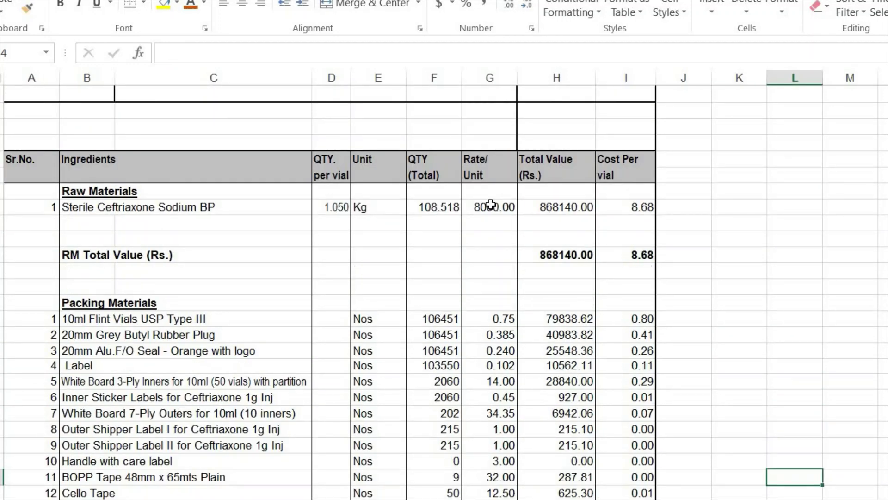
pyautogui.click(492, 207)
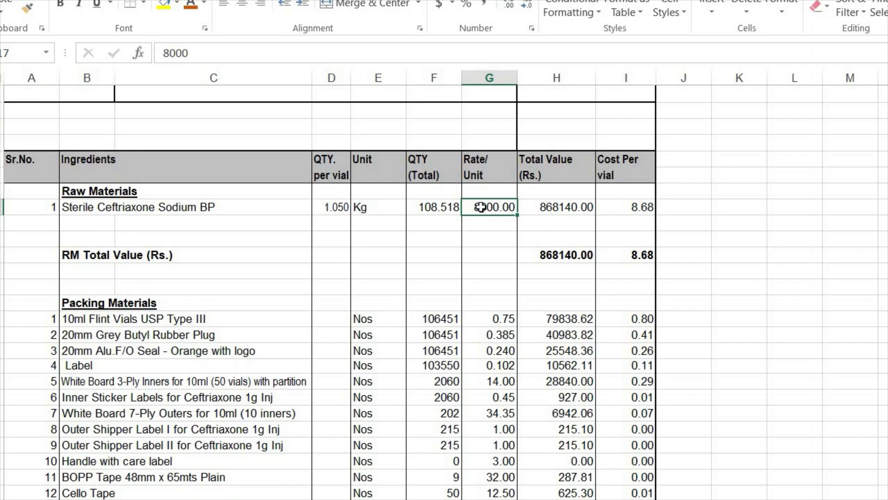